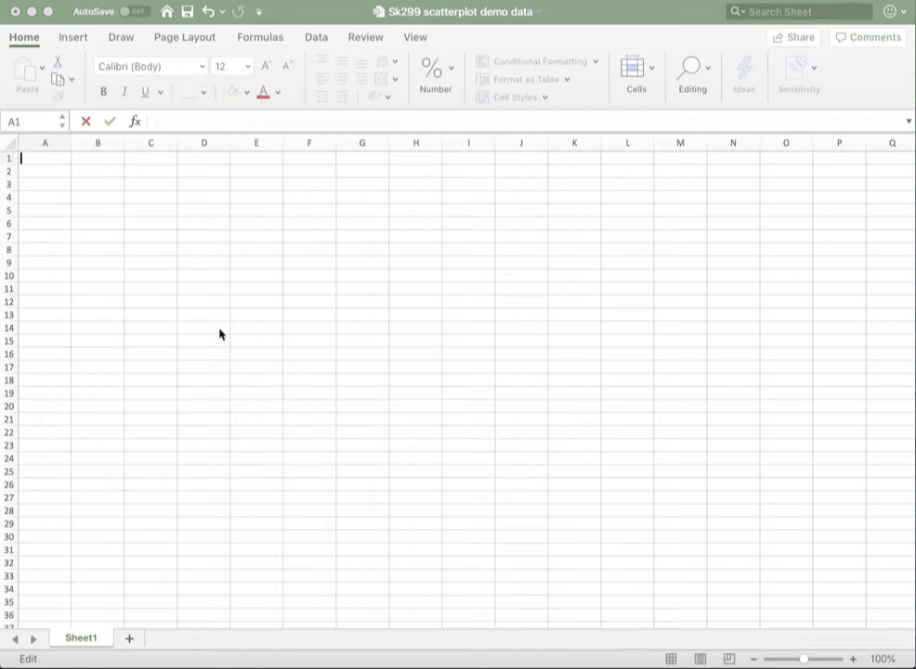
Enter the column headers Age in cell A1 and Heart beats in cell B1.
click(49, 159)
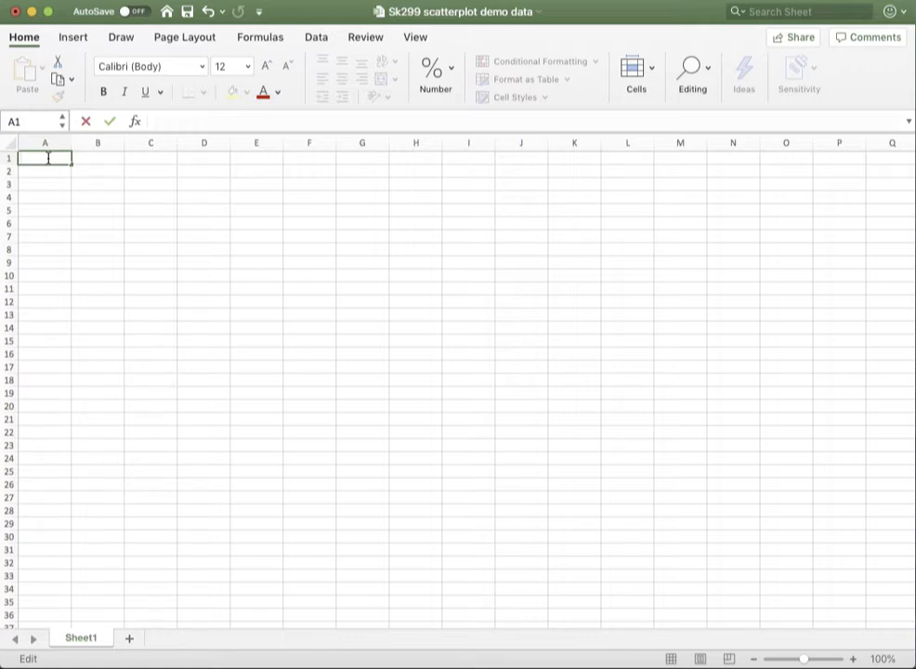
text(Age)
click(110, 160)
double_click(110, 160)
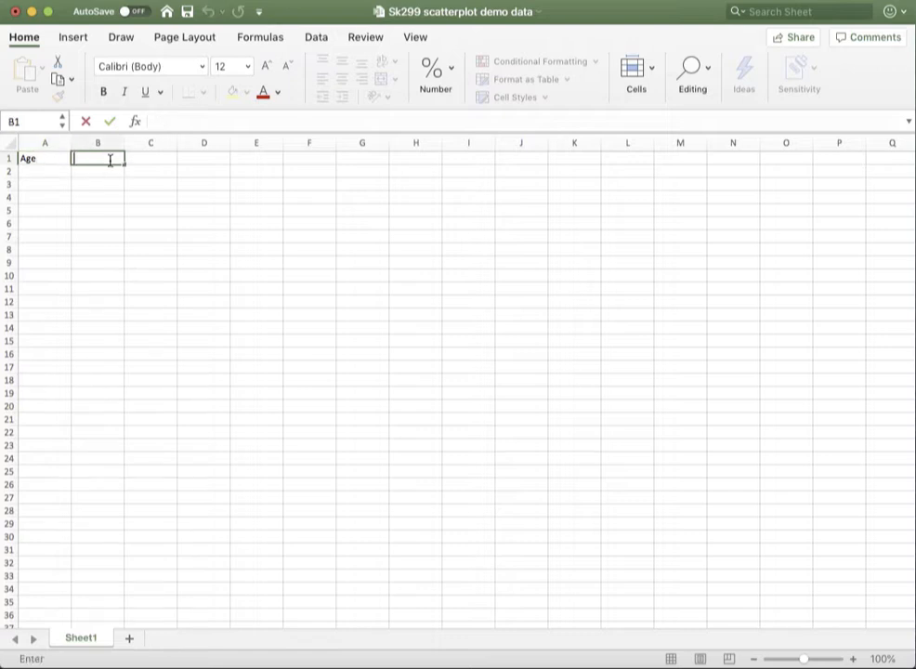
text(Heart beats)
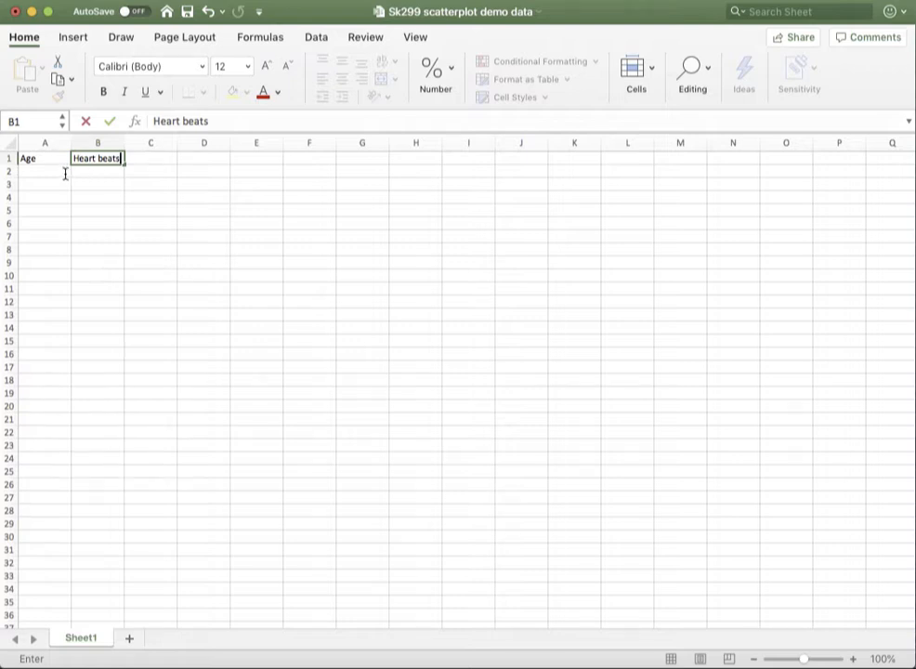
Enter 18 as the first age value in cell A2.
double_click(65, 171)
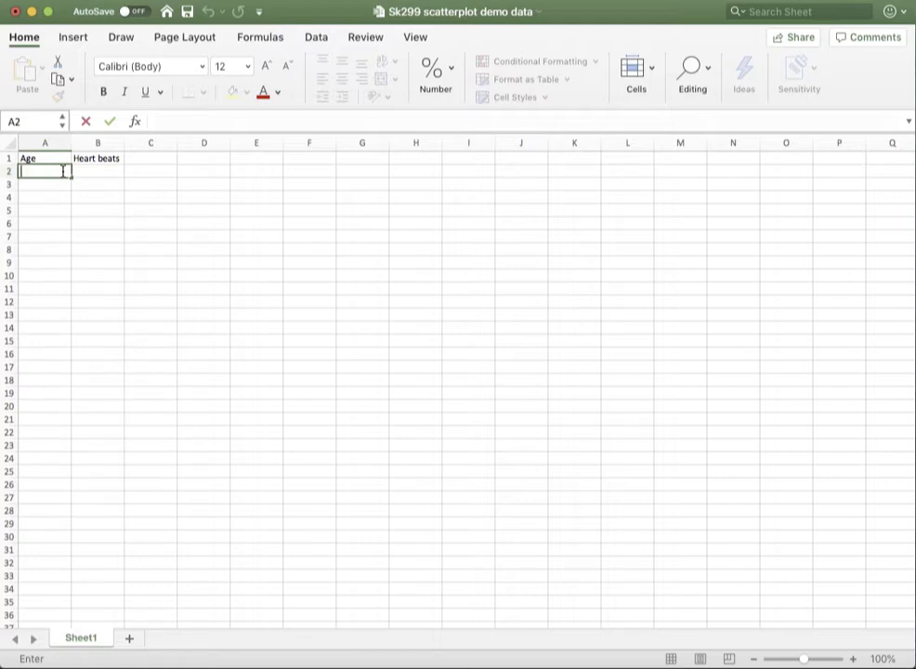
text(18)
double_click(67, 185)
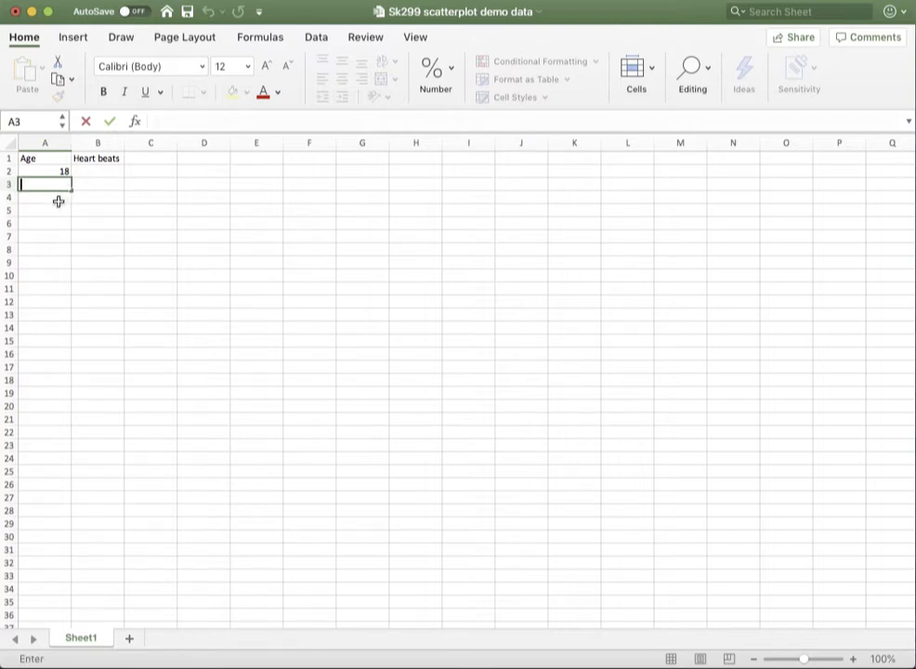
double_click(58, 198)
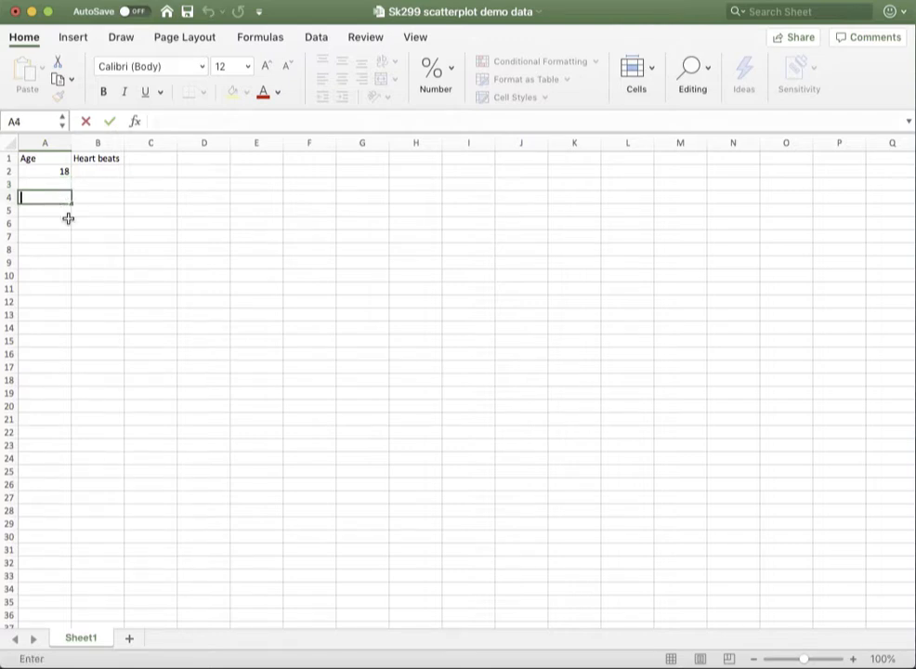
double_click(58, 211)
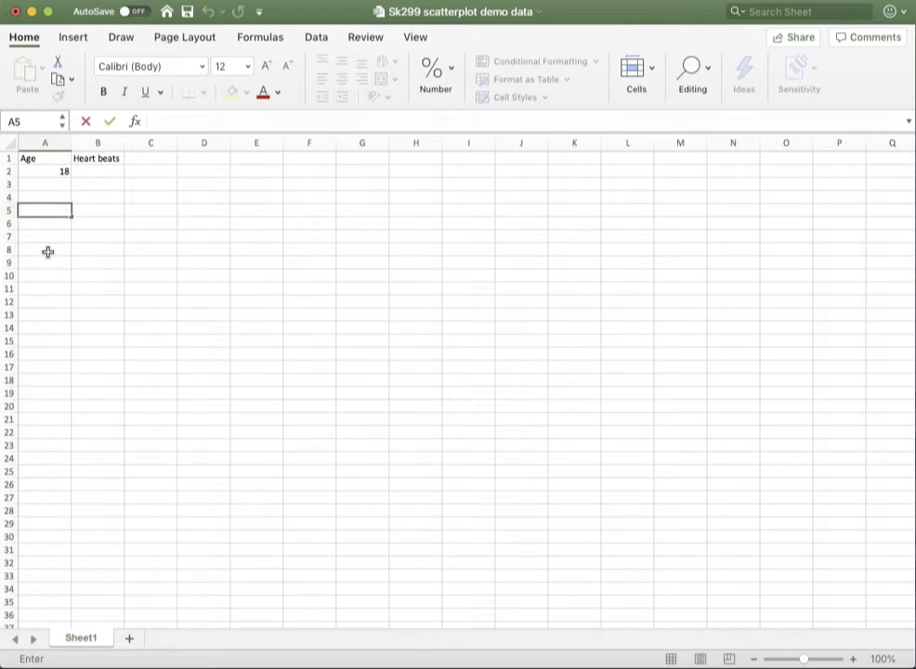
key(Escape)
click(96, 169)
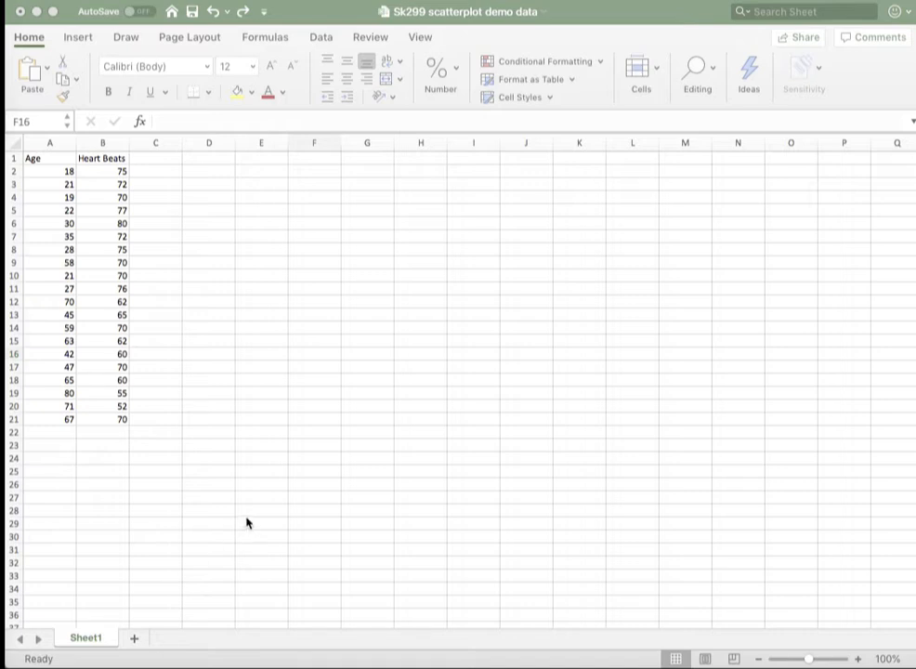
Insert a markers-only scatter chart from the age and heart beat values in A2:B21.
click(48, 170)
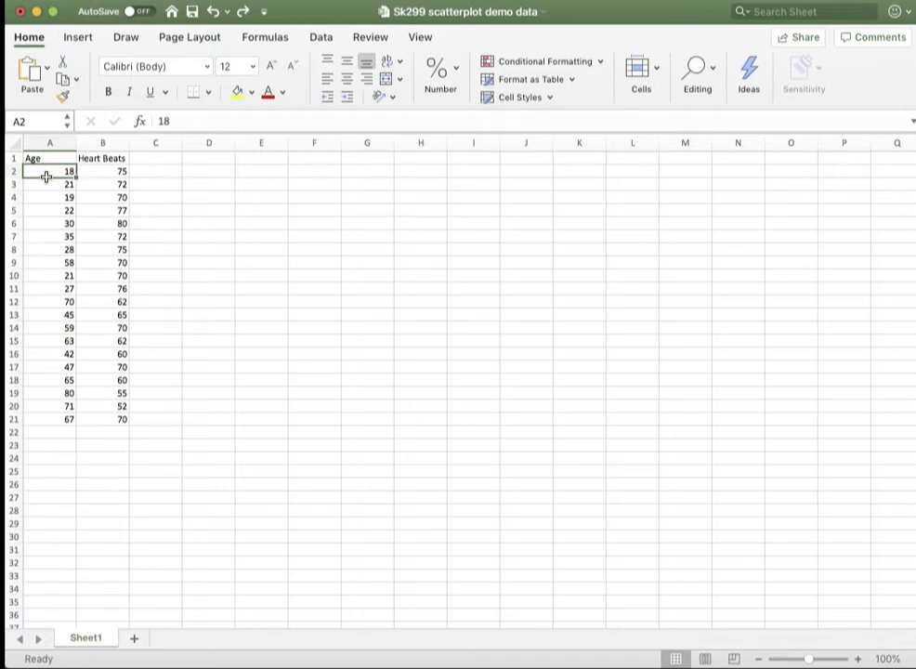
drag(41, 172, 47, 184)
drag(95, 289, 120, 420)
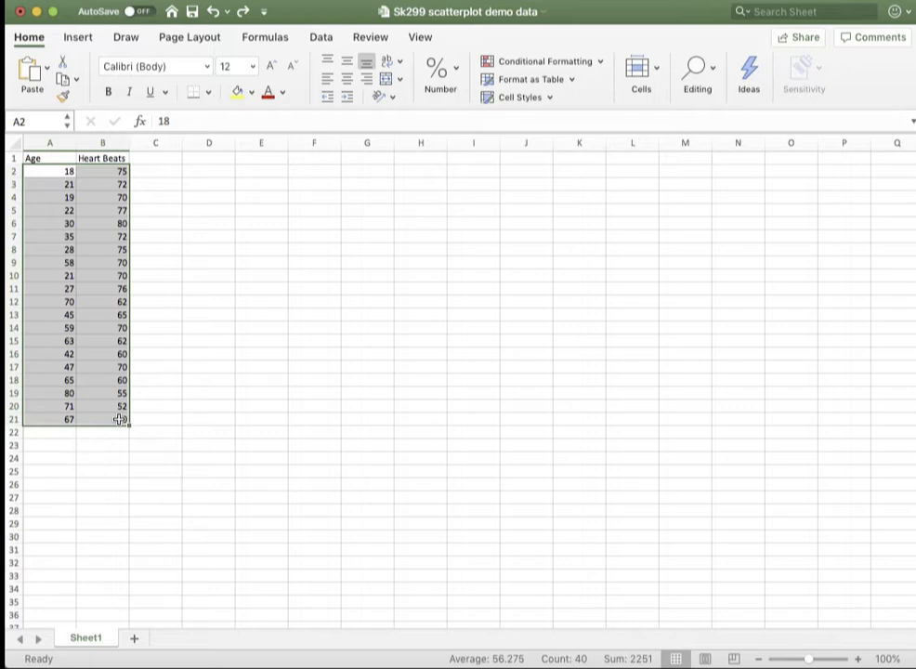
click(78, 38)
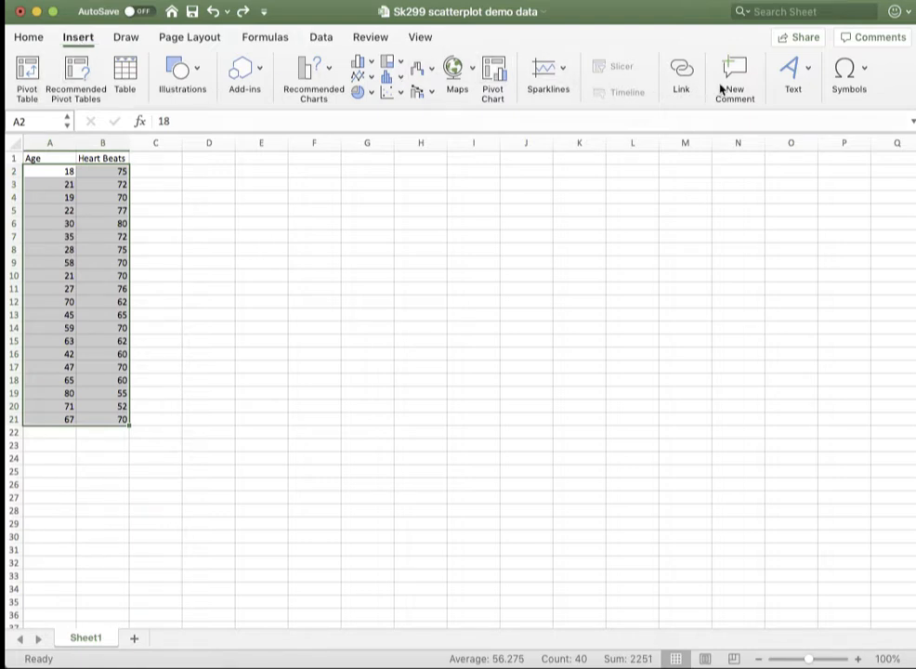
click(390, 95)
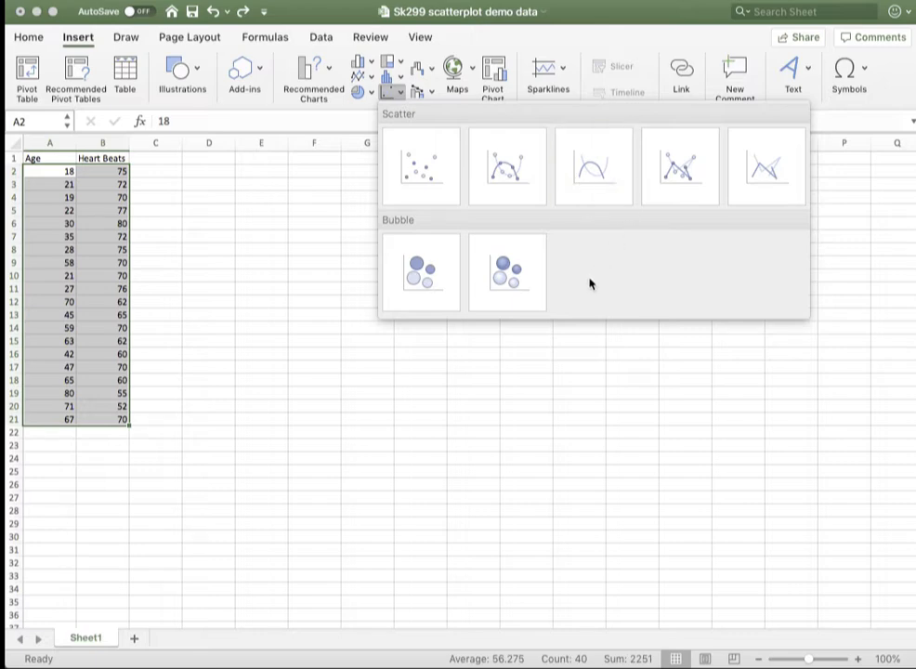
click(427, 174)
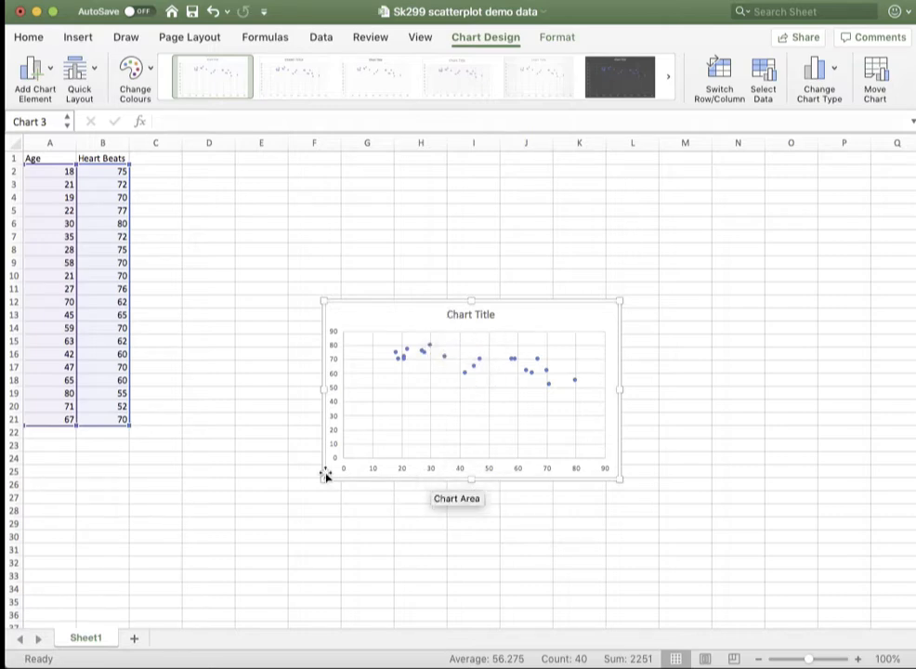
Change the chart title to "Heart rate in people of different ages".
click(473, 314)
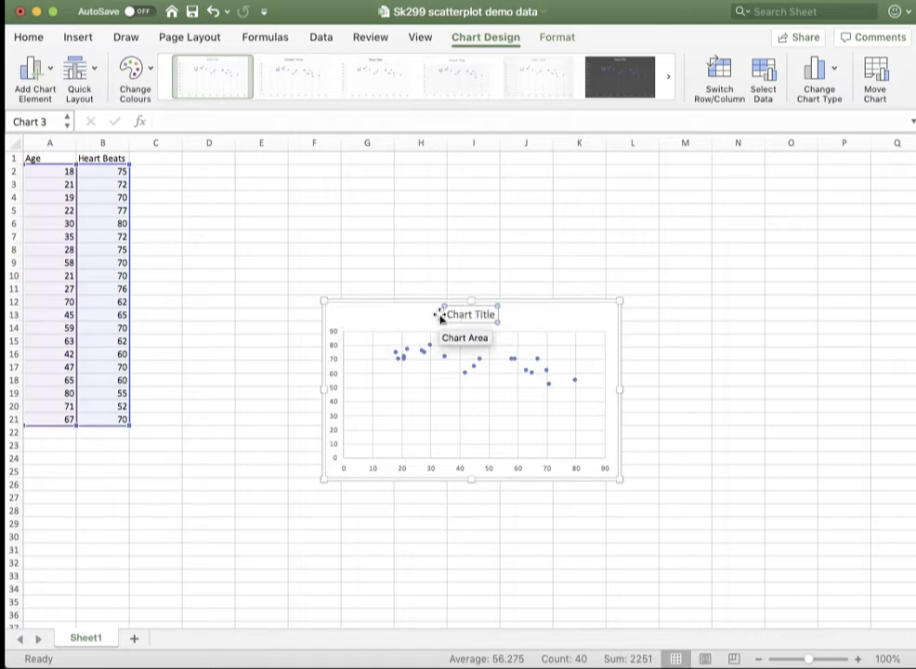
drag(446, 315, 501, 315)
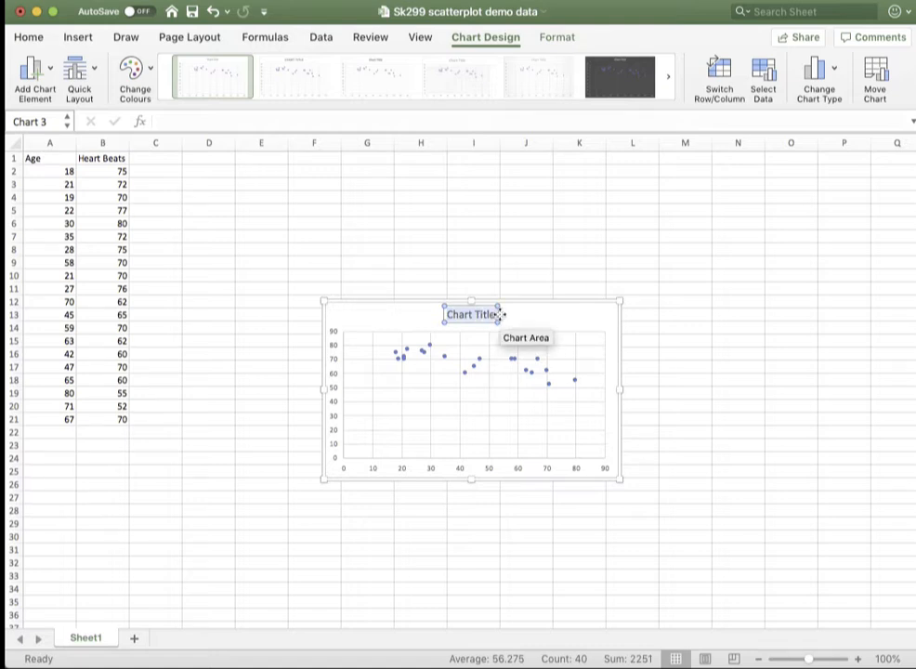
text(H)
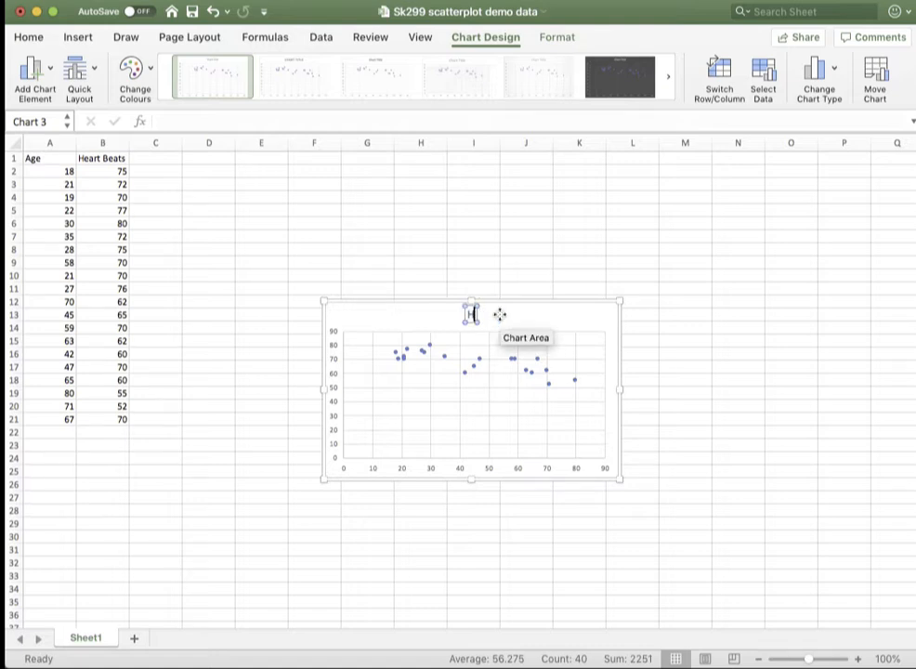
text(eart rate)
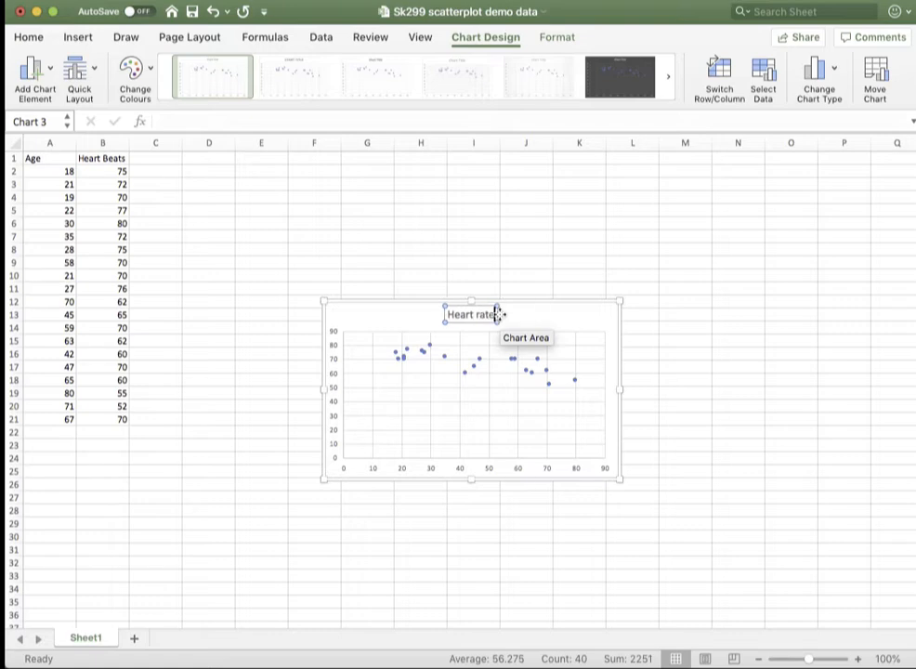
text( i)
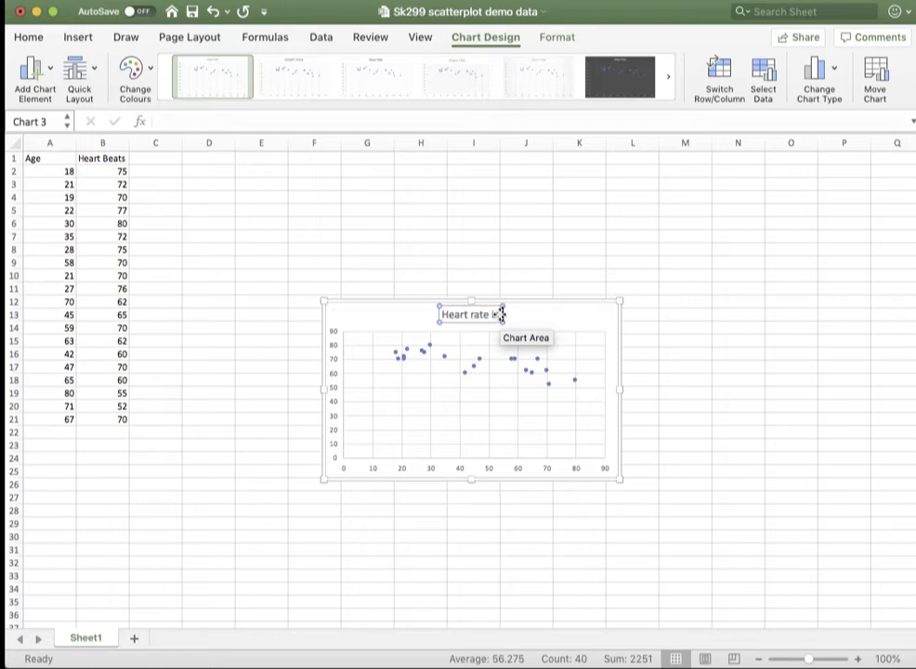
text(n deop)
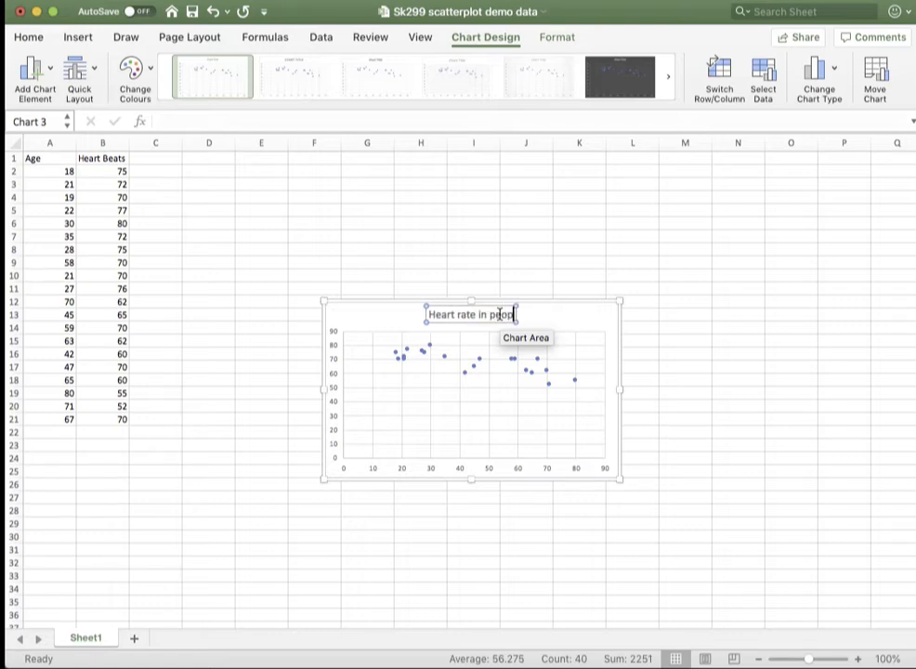
text(le of dif)
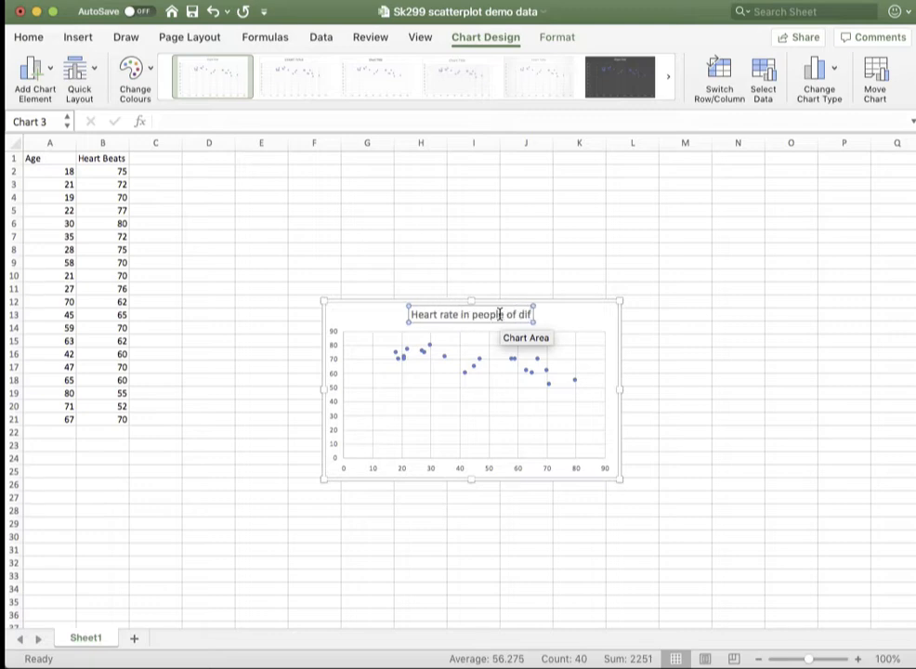
text(ferent ages)
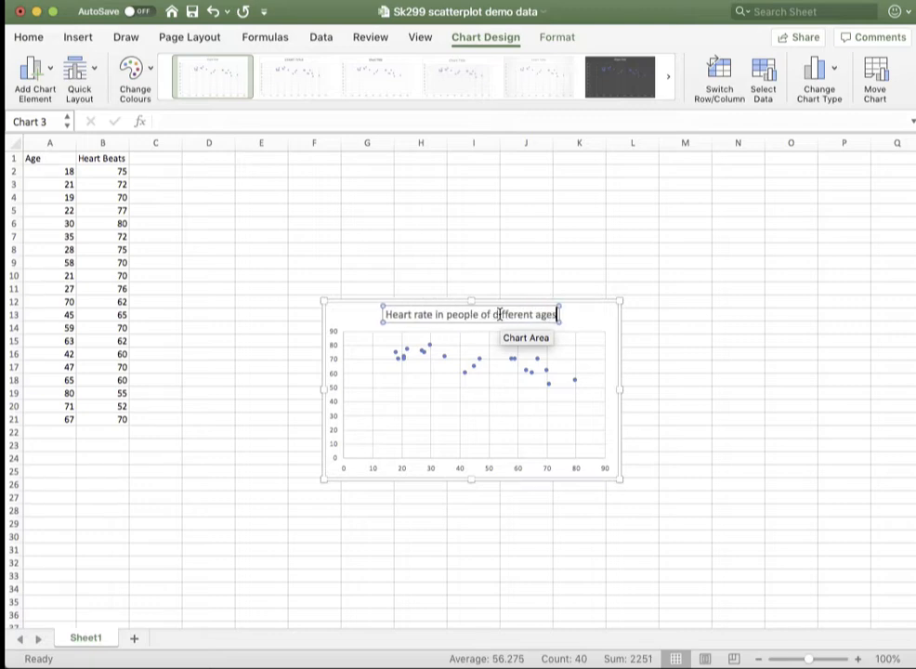
click(579, 319)
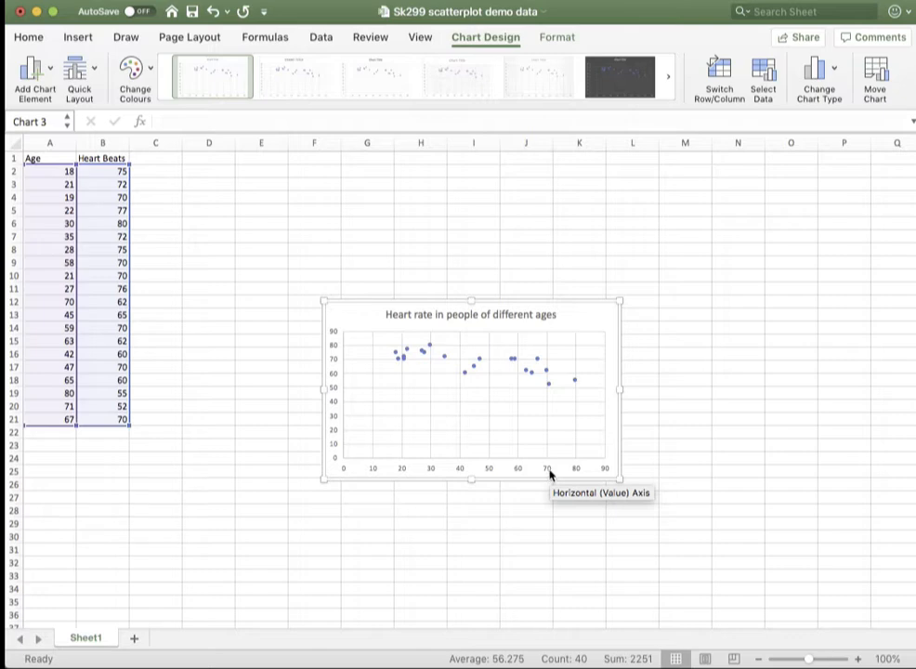
Add a primary horizontal axis title to the scatter chart reading "Age (years)".
click(39, 80)
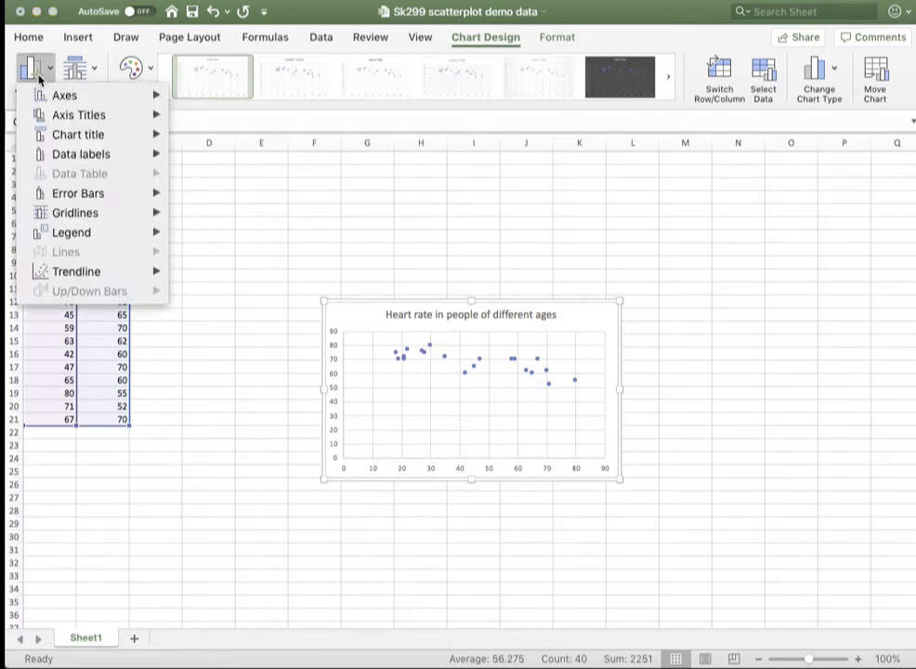
mouse_move(45, 119)
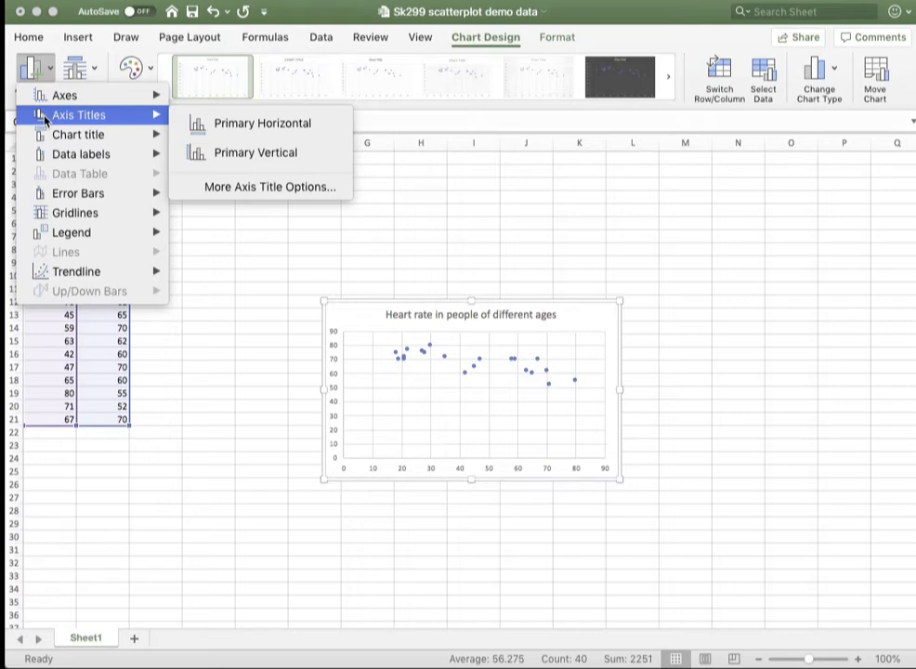
click(213, 131)
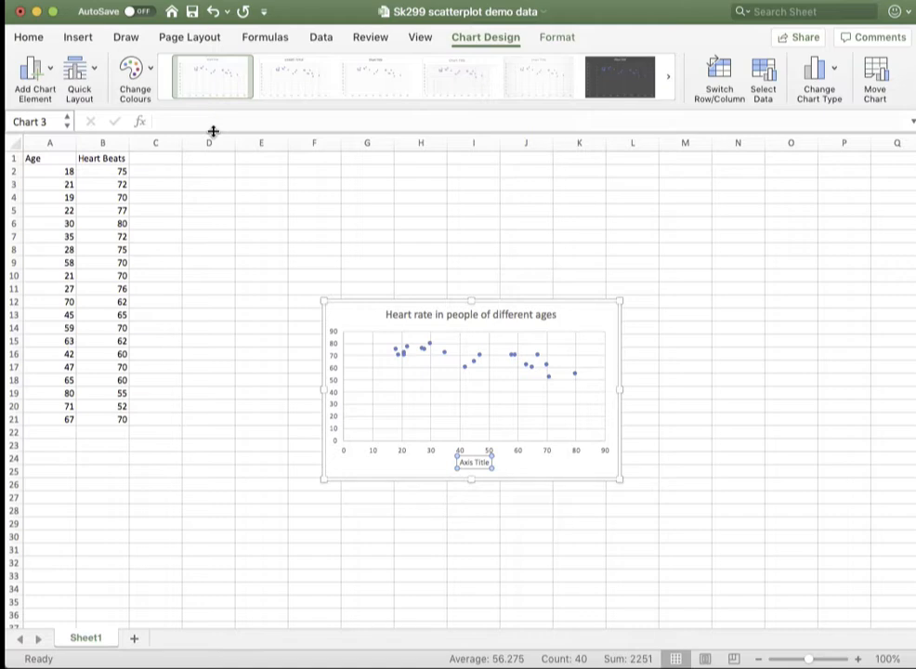
click(465, 463)
drag(458, 461, 493, 462)
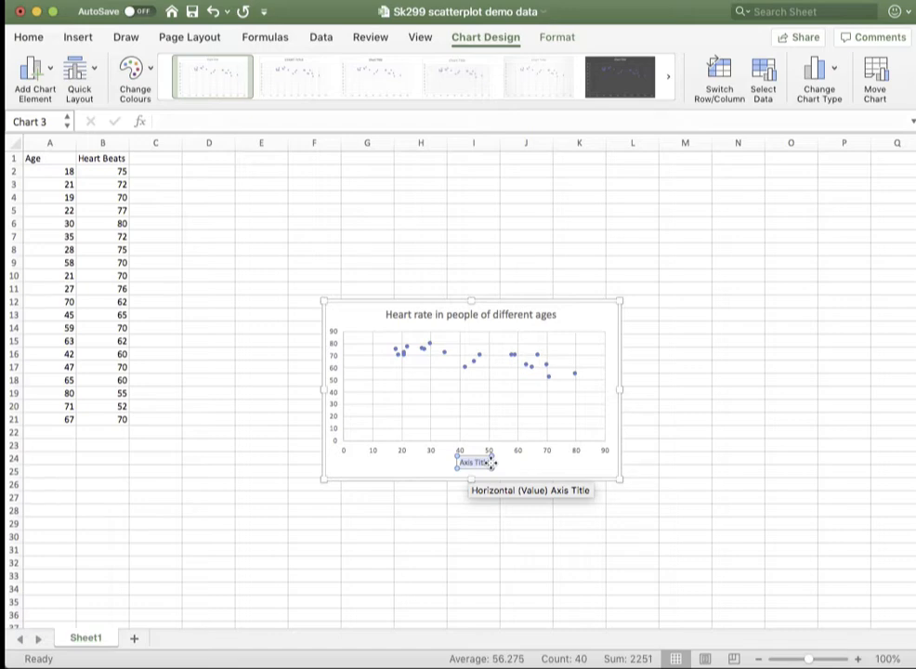
text(Age)
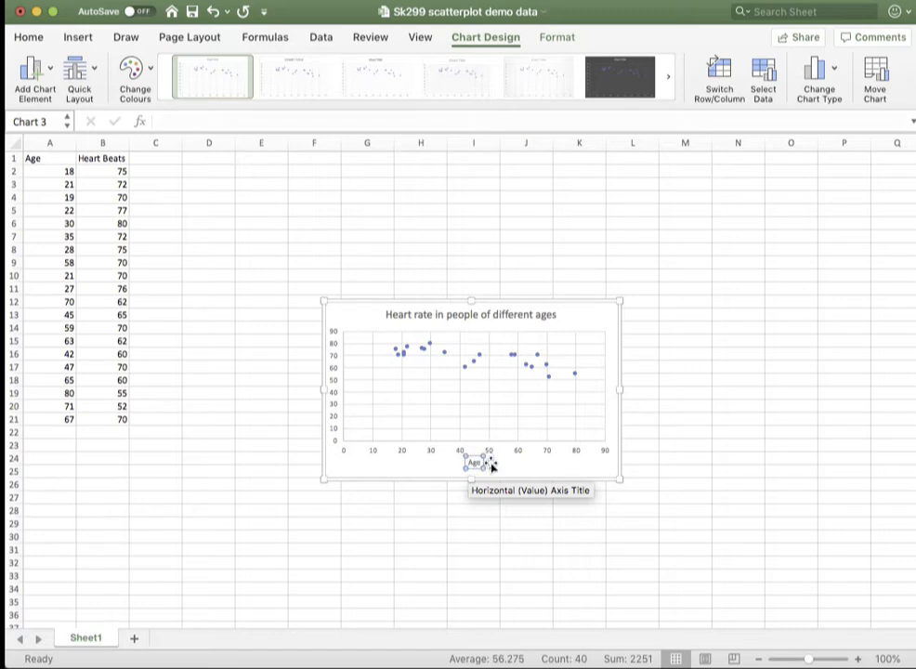
text( (years)
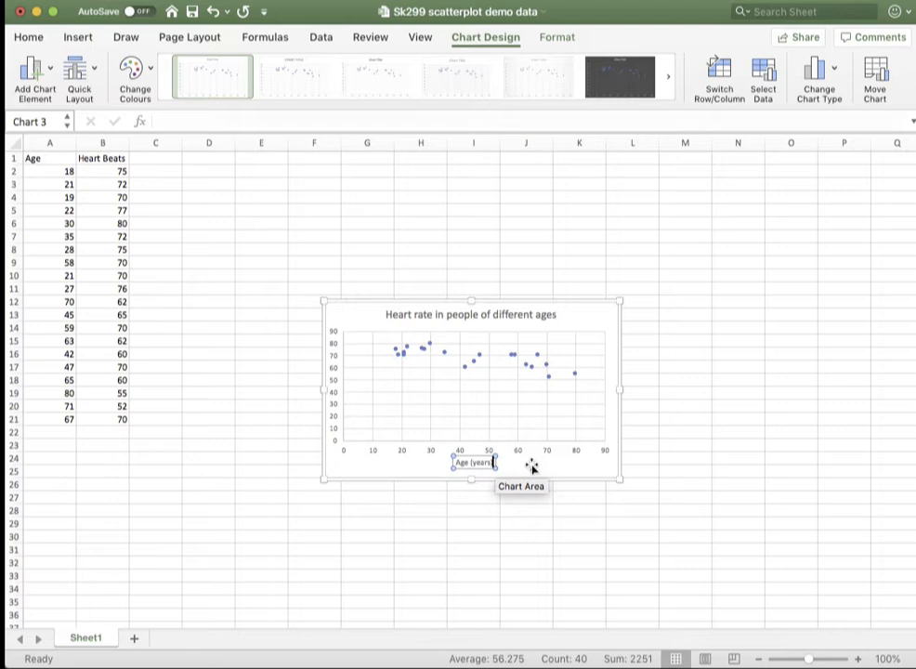
text())
click(531, 467)
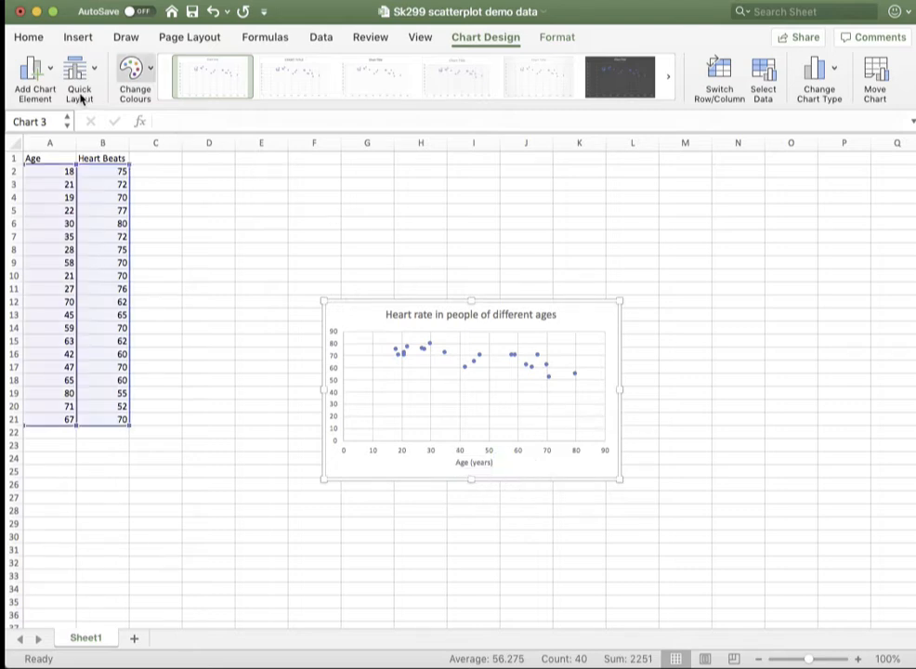
Add a primary vertical axis title to the scatter chart reading "Heart Rate (beats/minute)".
click(28, 81)
mouse_move(59, 116)
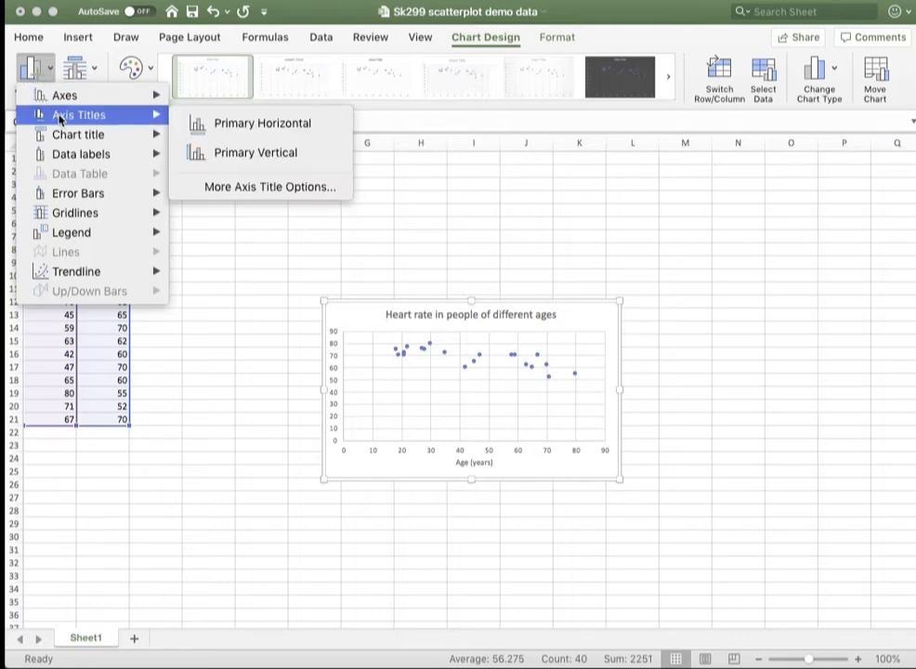
click(219, 158)
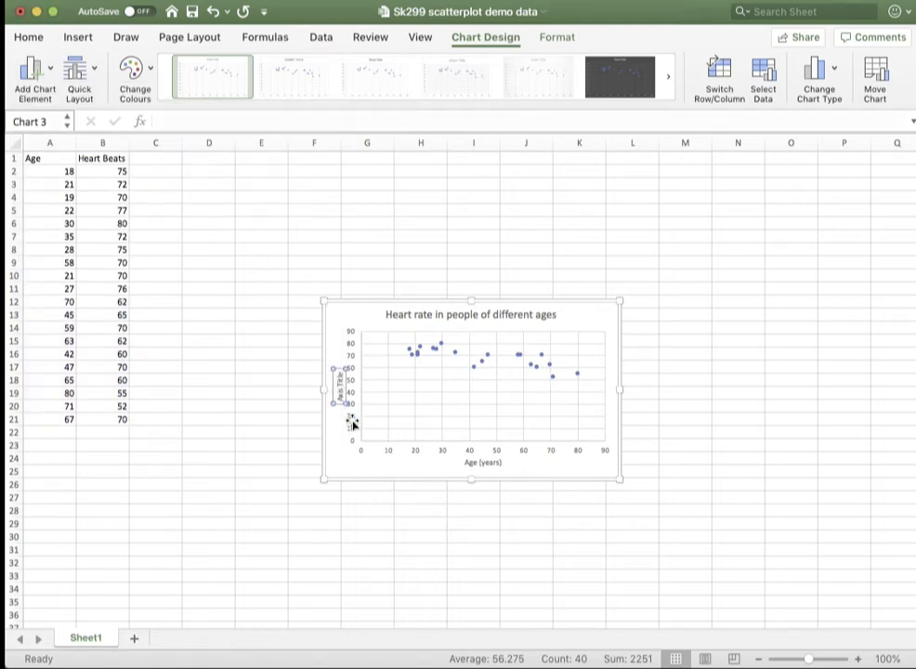
drag(340, 398, 339, 365)
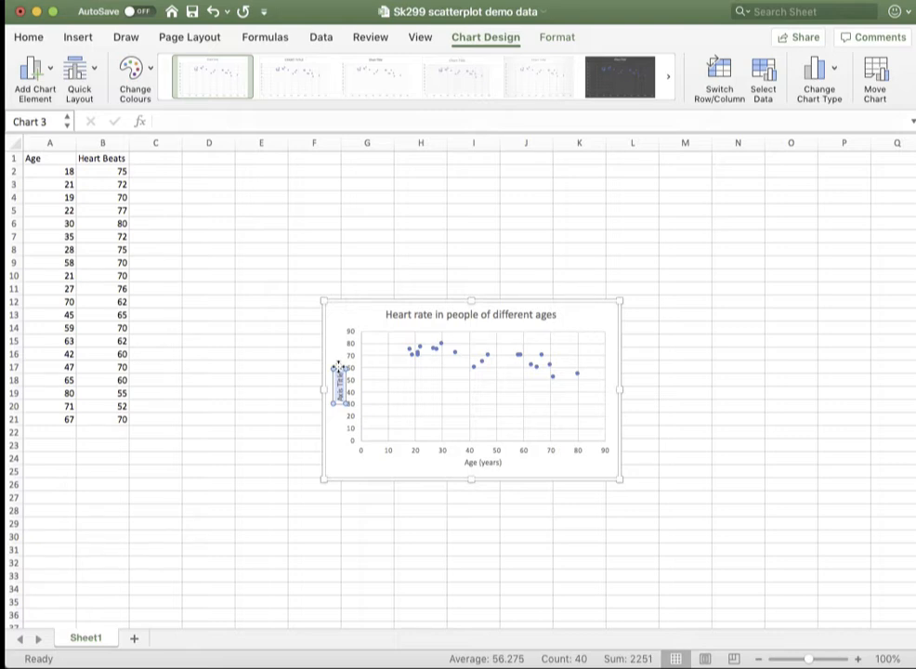
text(Heart rate (beats)
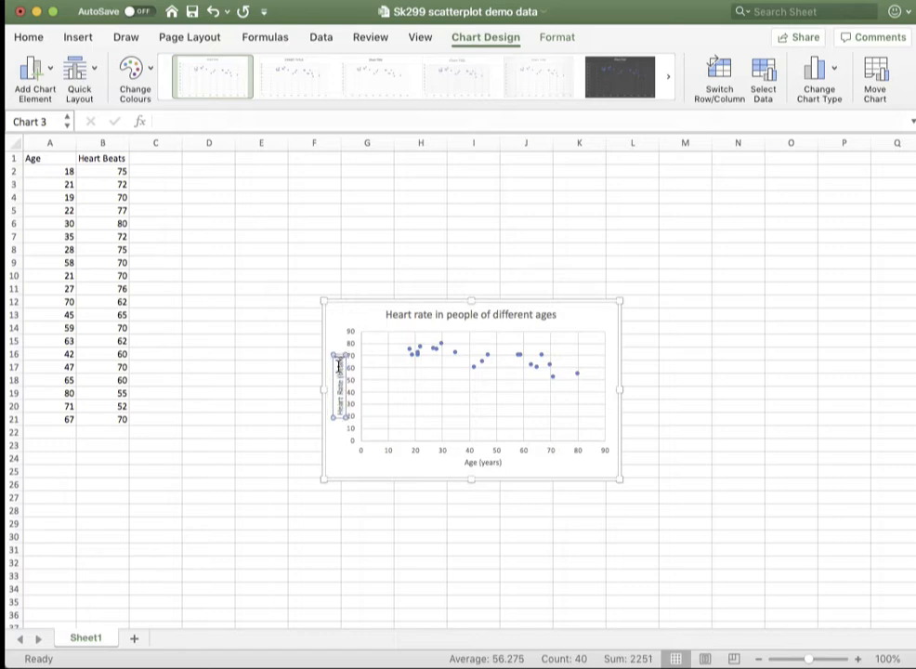
text(/min))
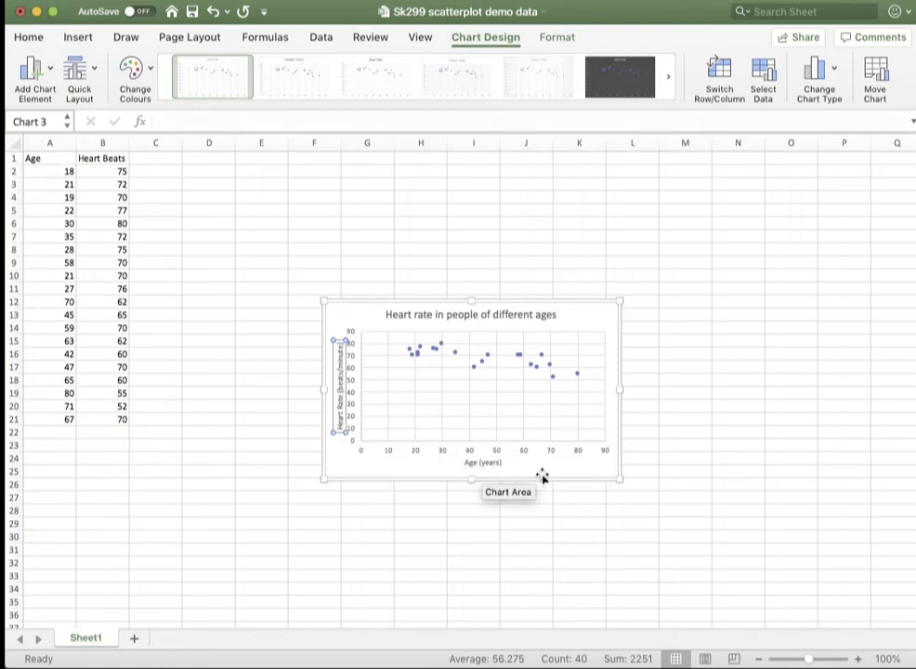
Add a linear trendline to the heart rate scatter chart.
click(575, 472)
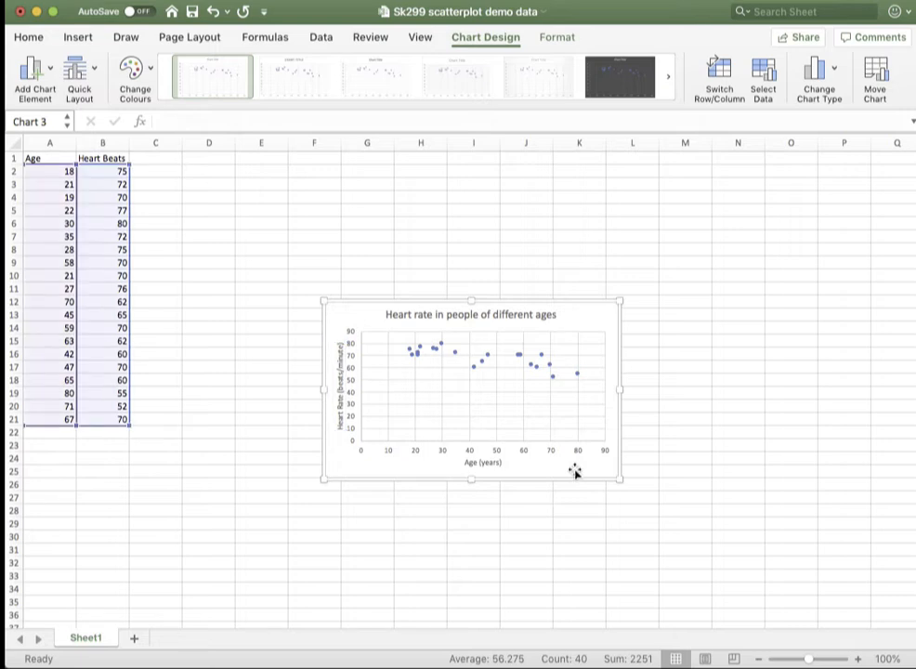
click(413, 667)
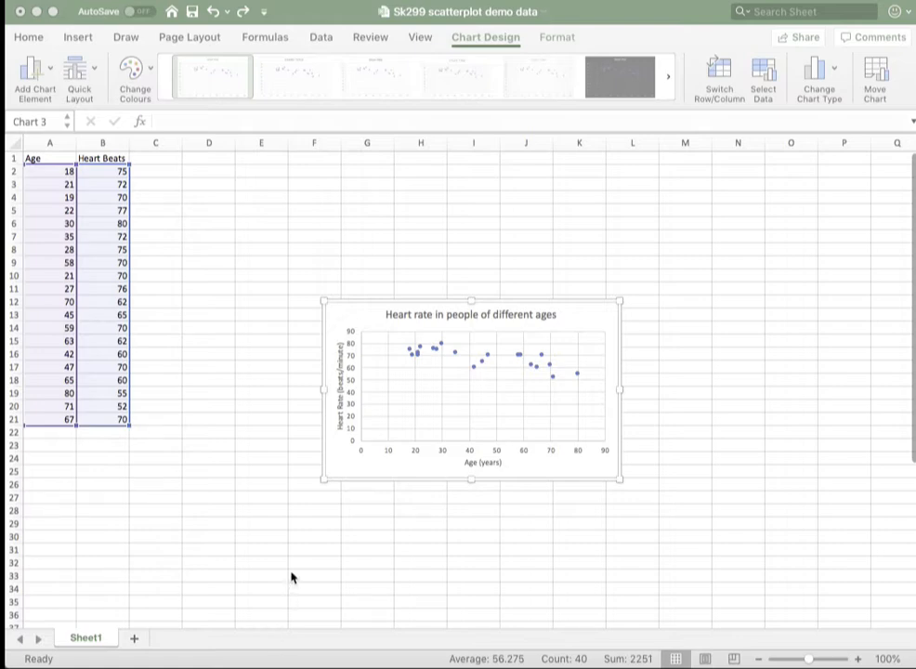
click(404, 469)
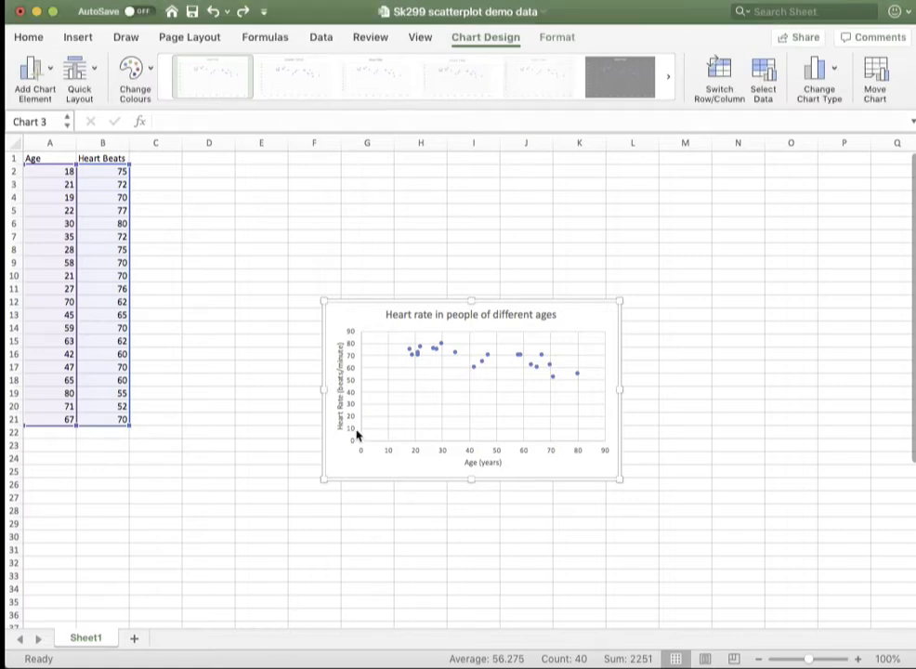
click(36, 74)
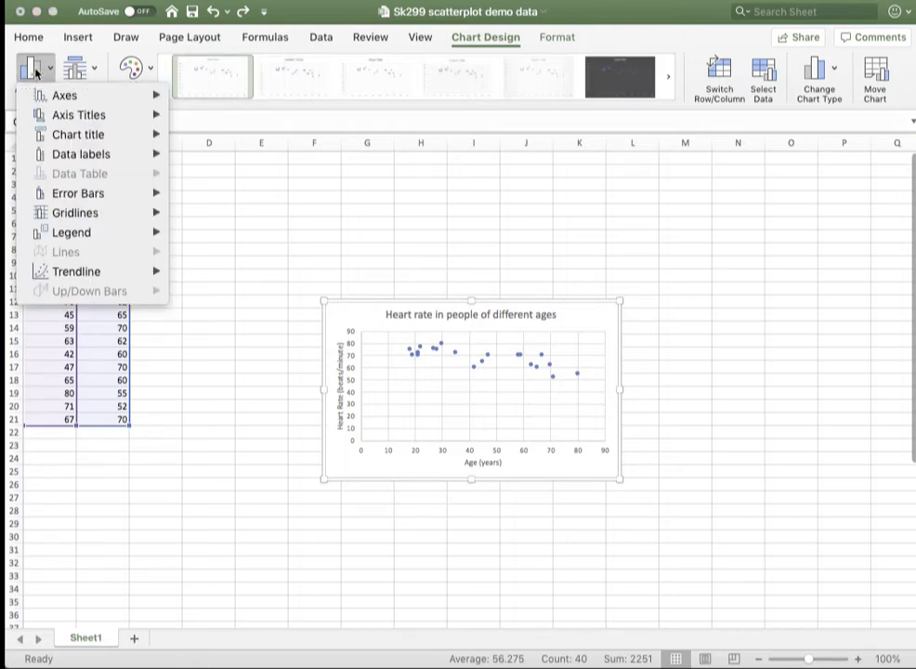
mouse_move(79, 272)
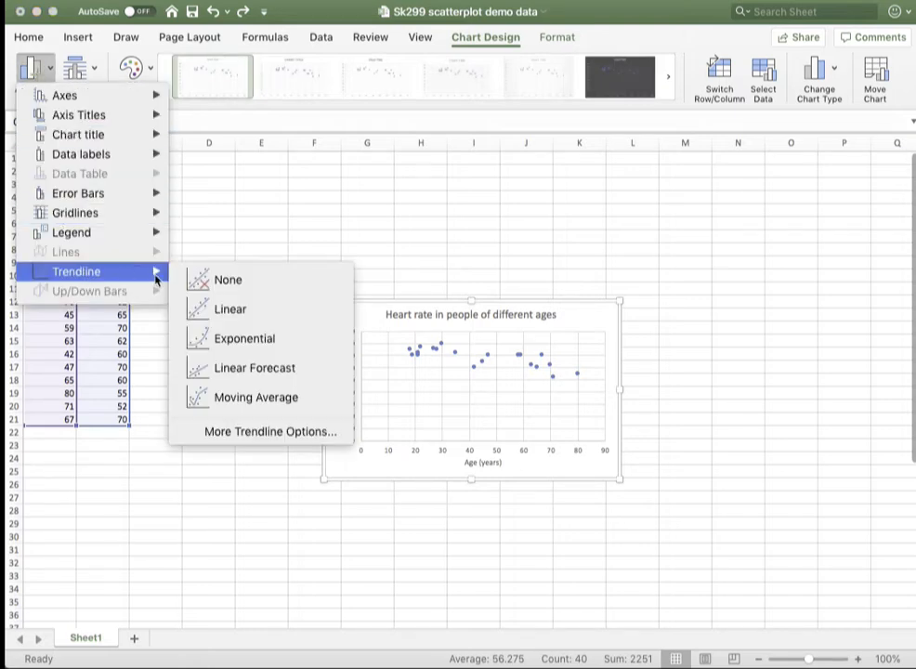
click(259, 321)
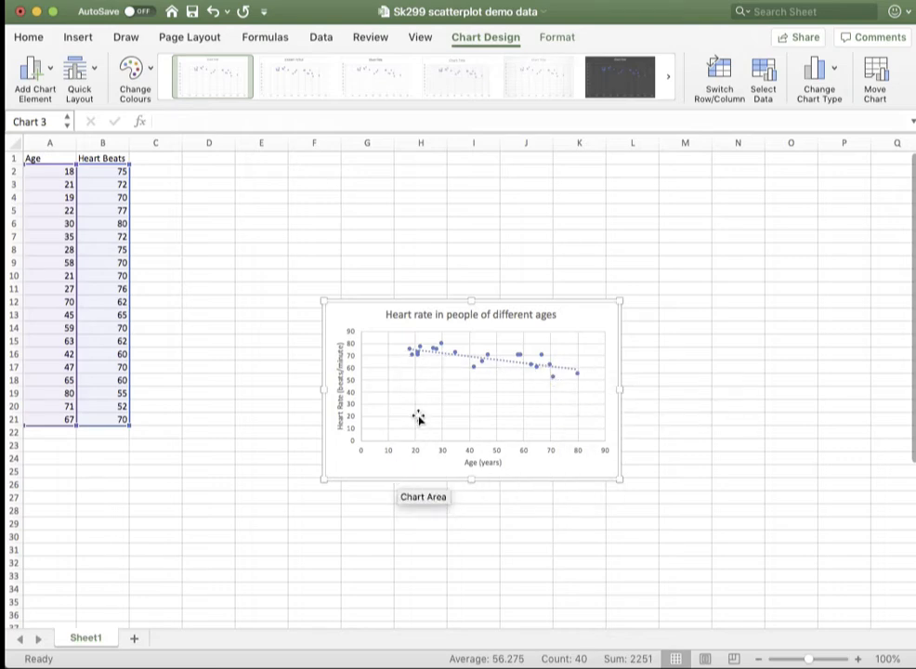
Format the chart's linear trendline with a solid dash type instead of dots, and close the trendline formatting.
click(51, 72)
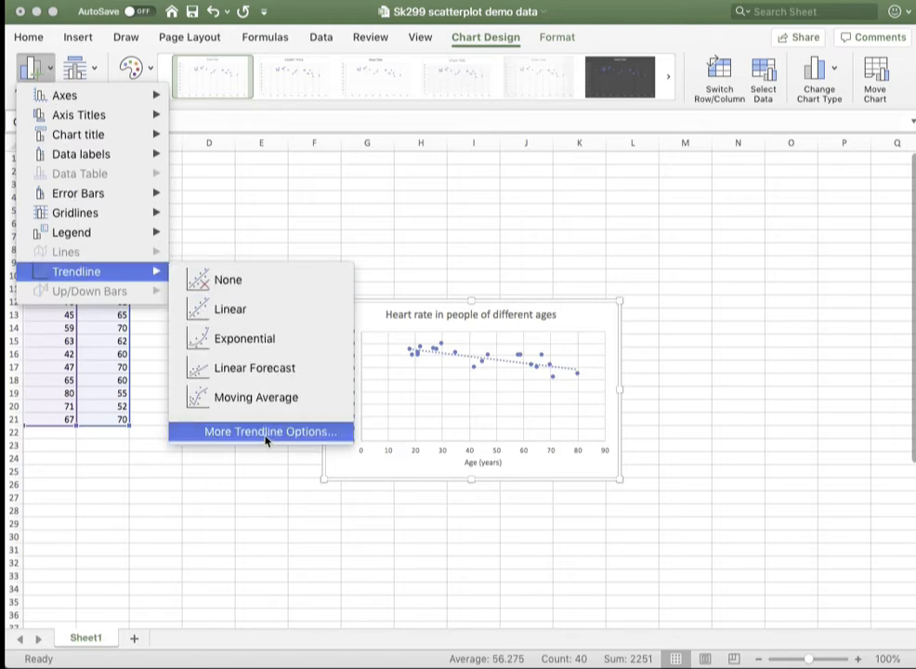
click(266, 433)
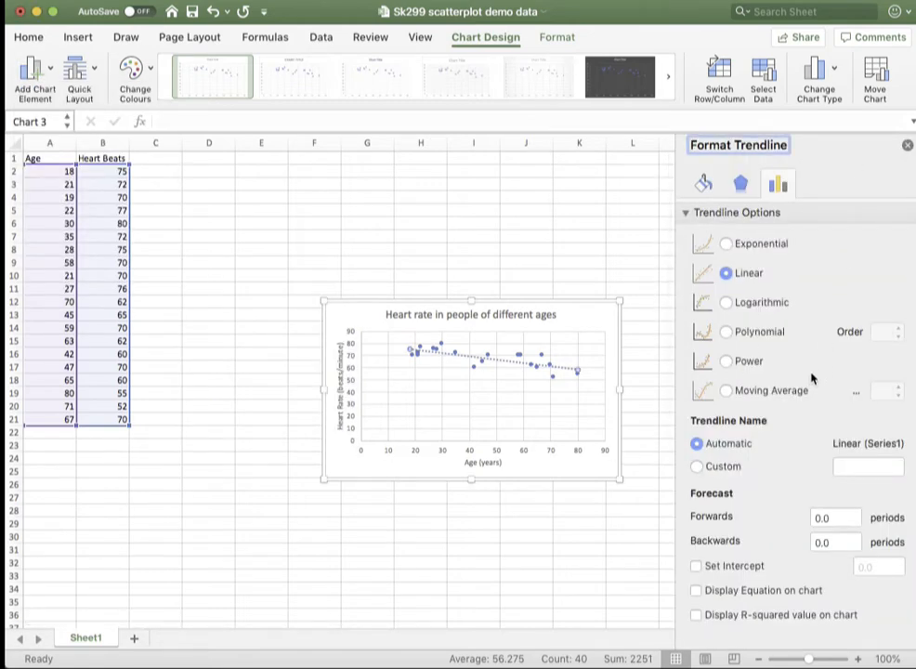
click(703, 185)
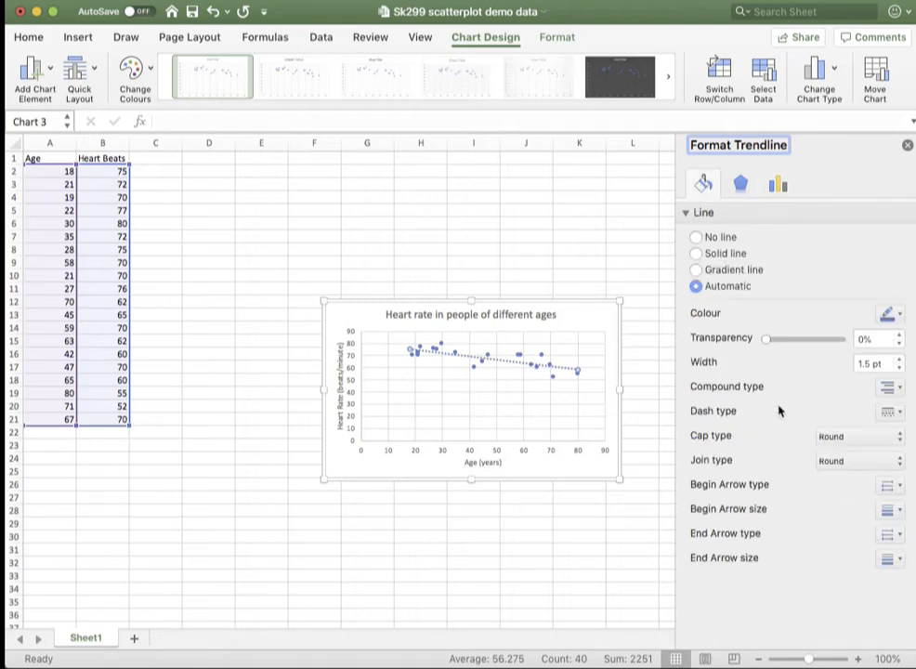
click(898, 415)
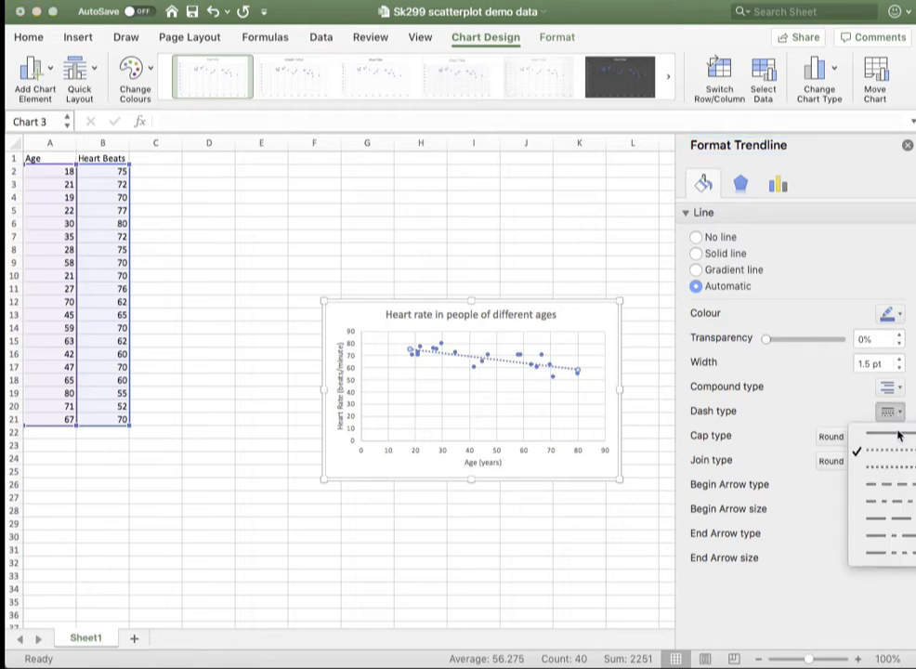
click(897, 434)
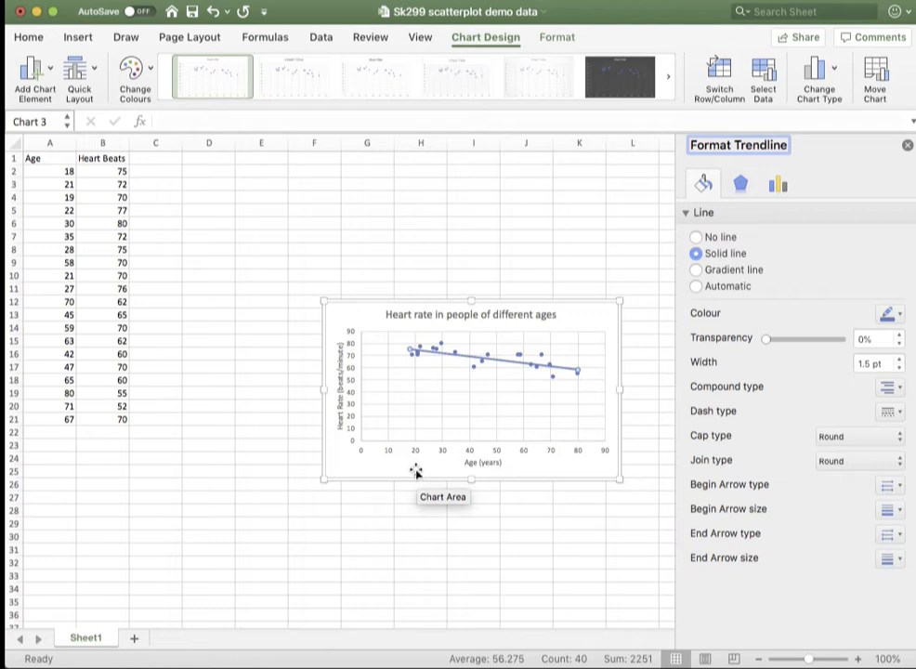
click(908, 146)
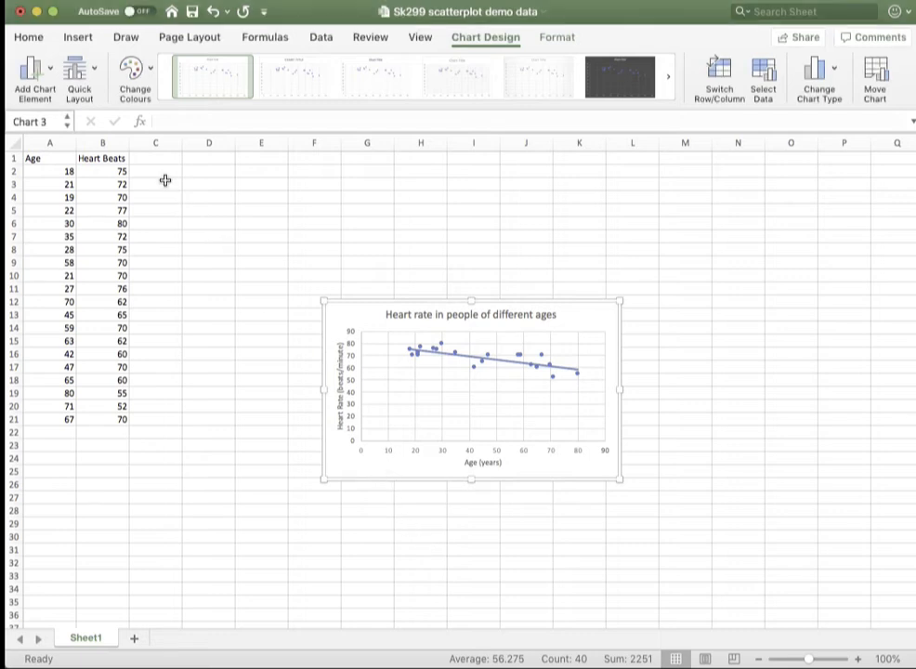
Remove the primary major horizontal and primary major vertical gridlines from the scatter chart.
click(46, 79)
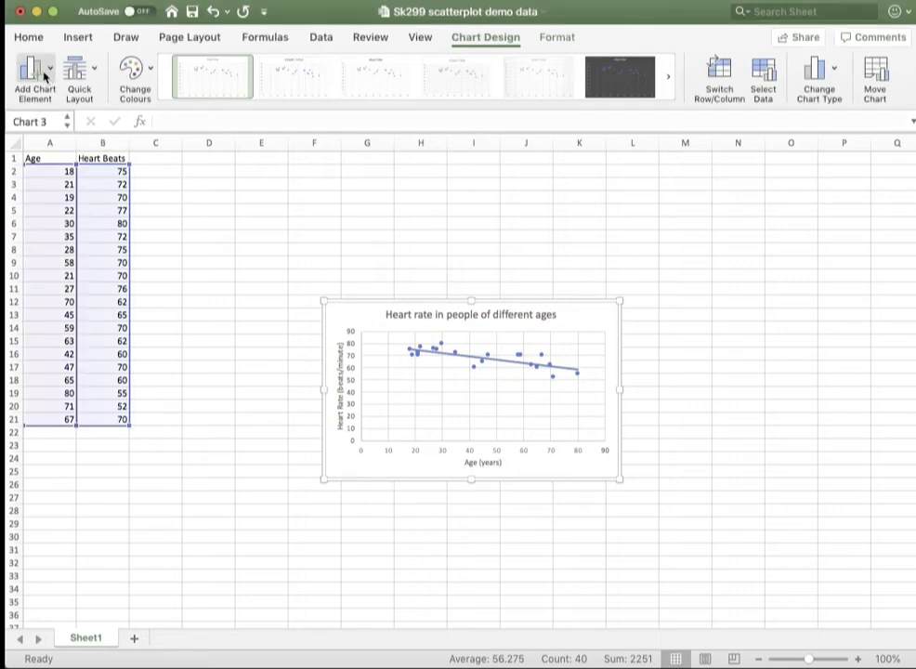
click(44, 78)
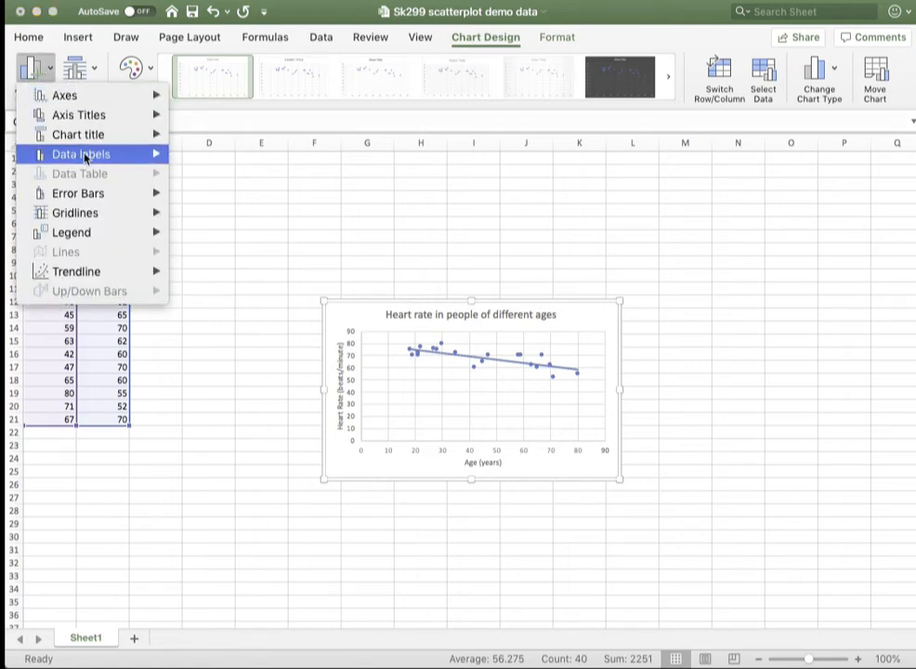
mouse_move(102, 216)
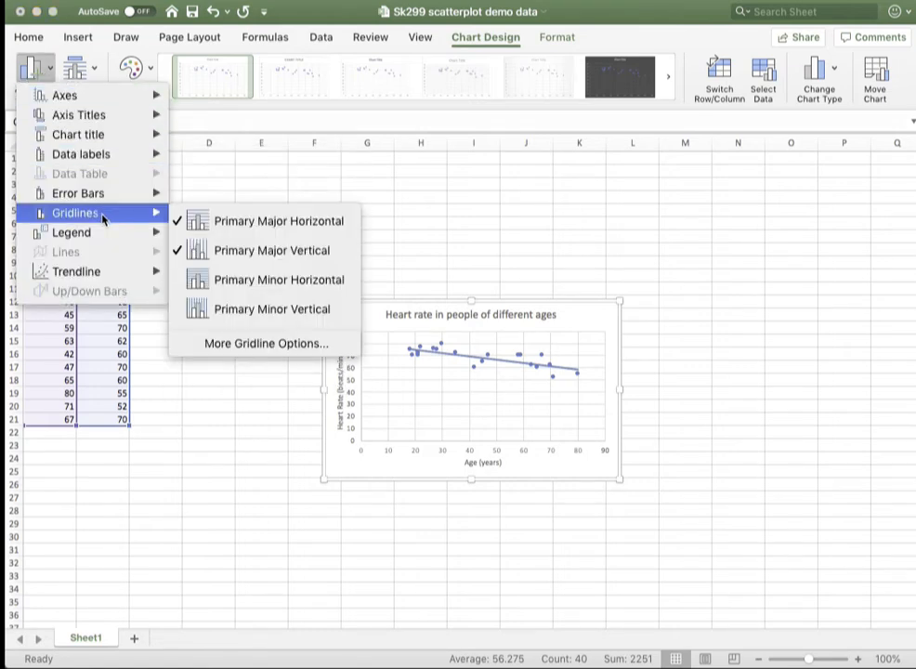
click(198, 223)
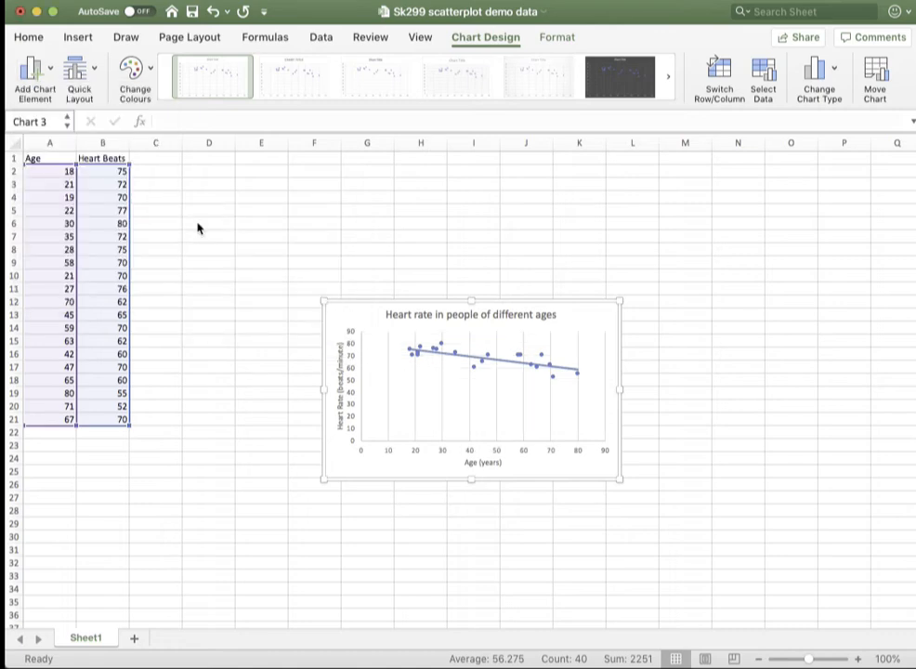
click(33, 66)
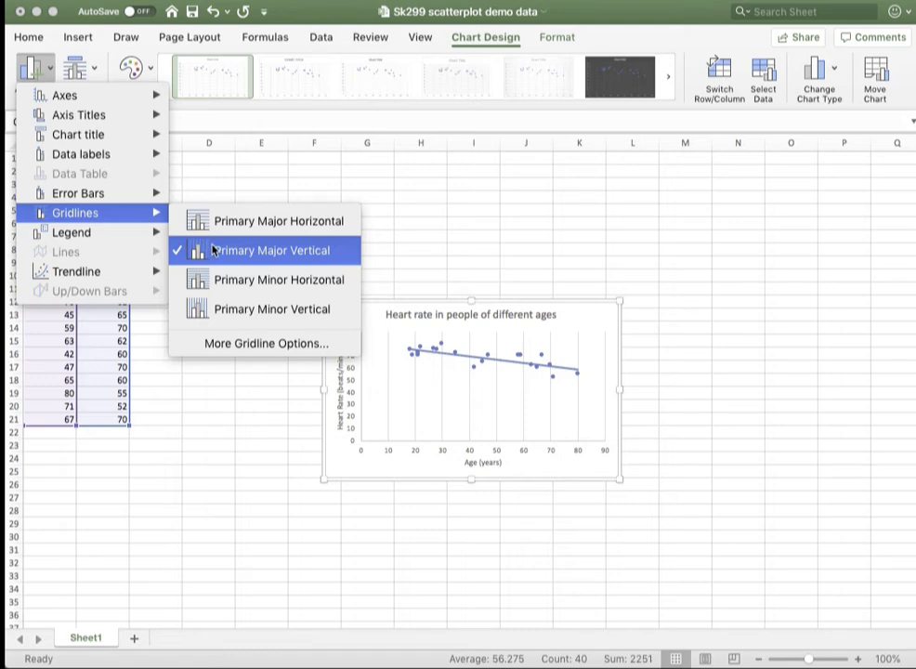
click(212, 249)
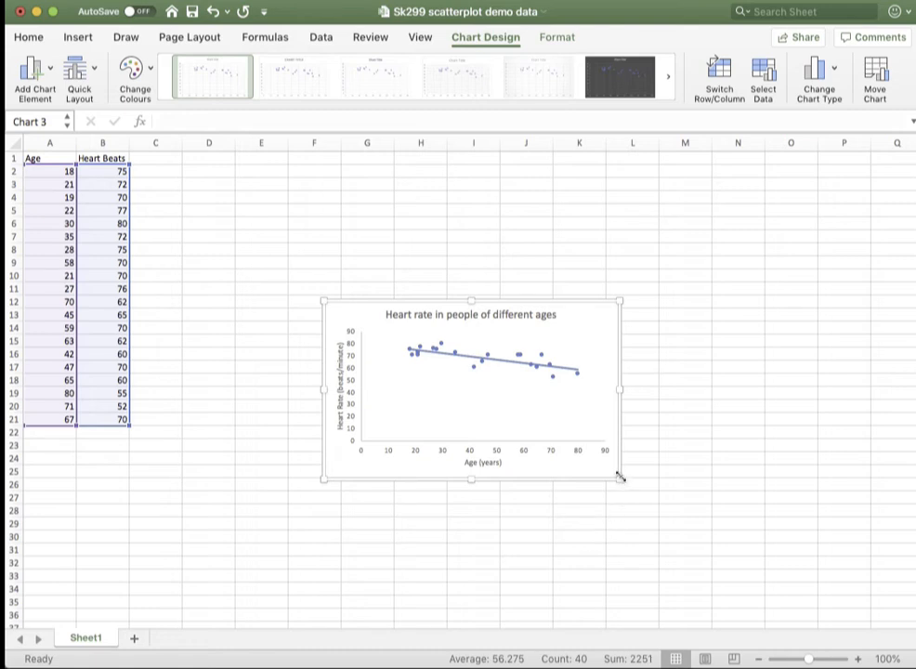
Enlarge the scatter chart so its lower corner reaches about row 30 in column L, and copy the whole chart.
drag(620, 477, 648, 555)
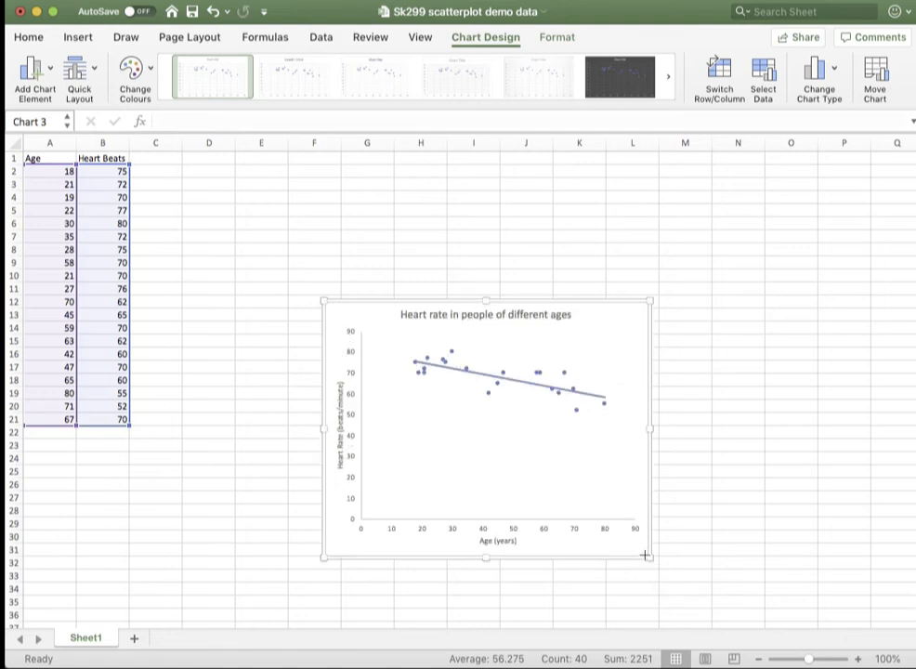
drag(646, 555, 633, 538)
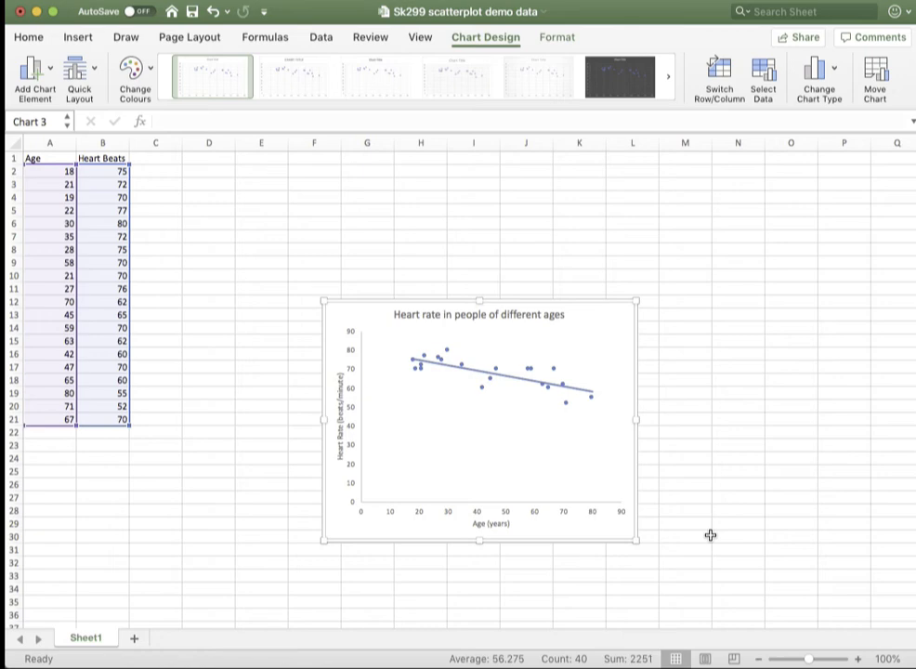
right_click(410, 531)
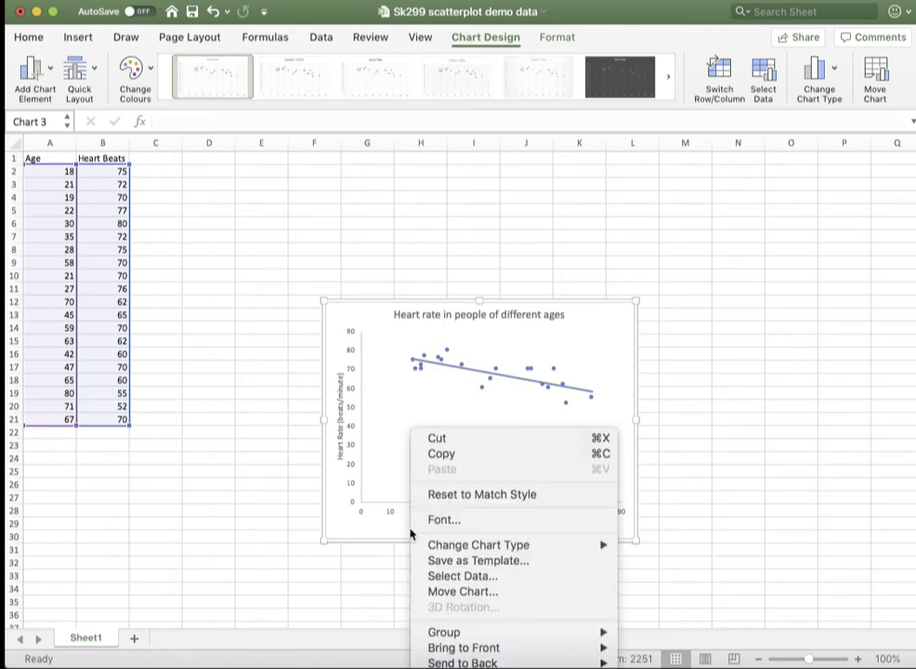
click(436, 454)
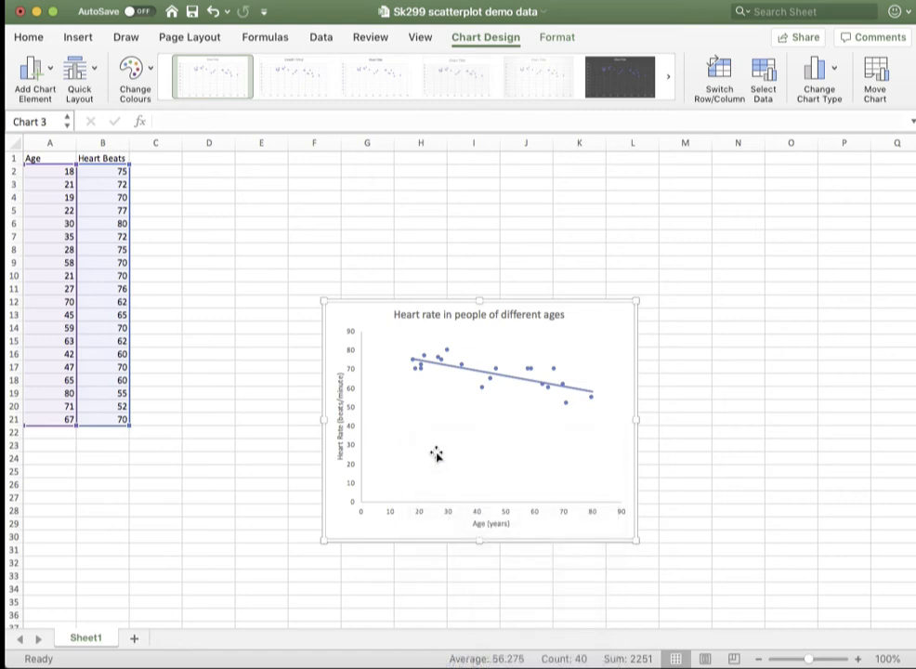